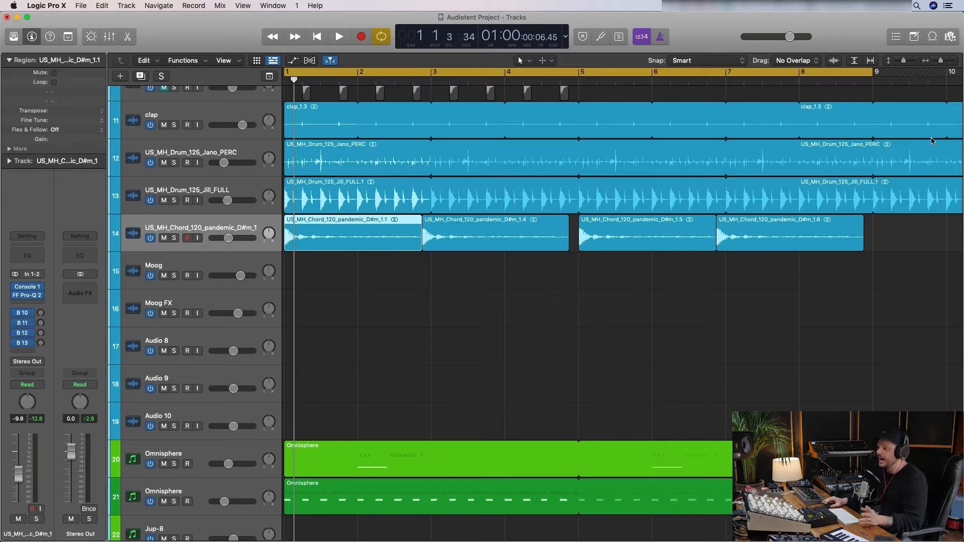
- Loop and solo the first chord region on track 14, and delete the three chord regions after it
drag(870, 79, 424, 348)
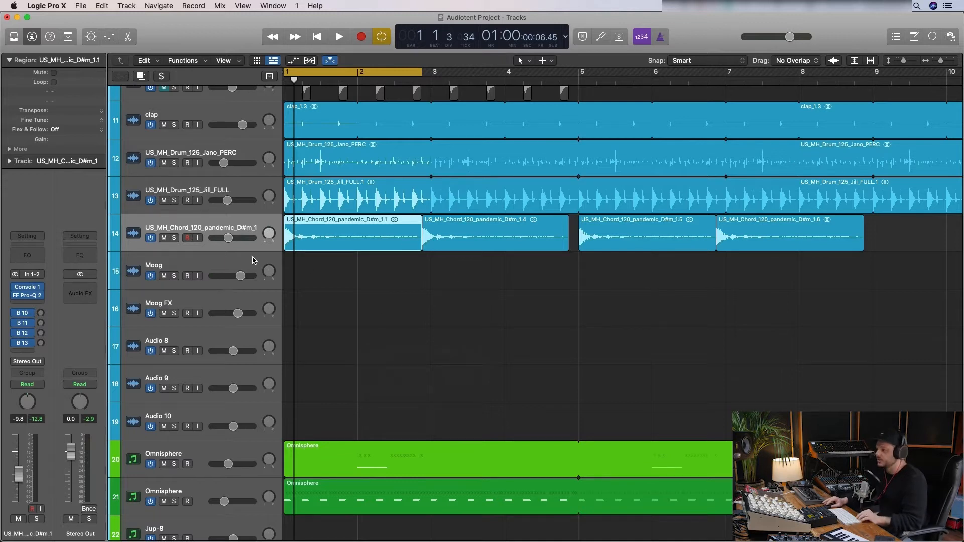
click(174, 238)
key(space)
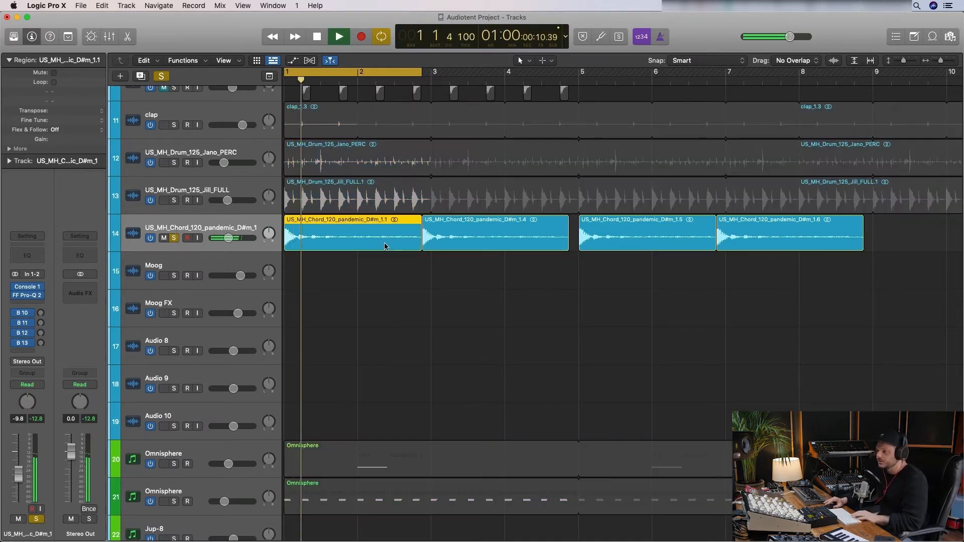
drag(454, 272, 798, 236)
key(Delete)
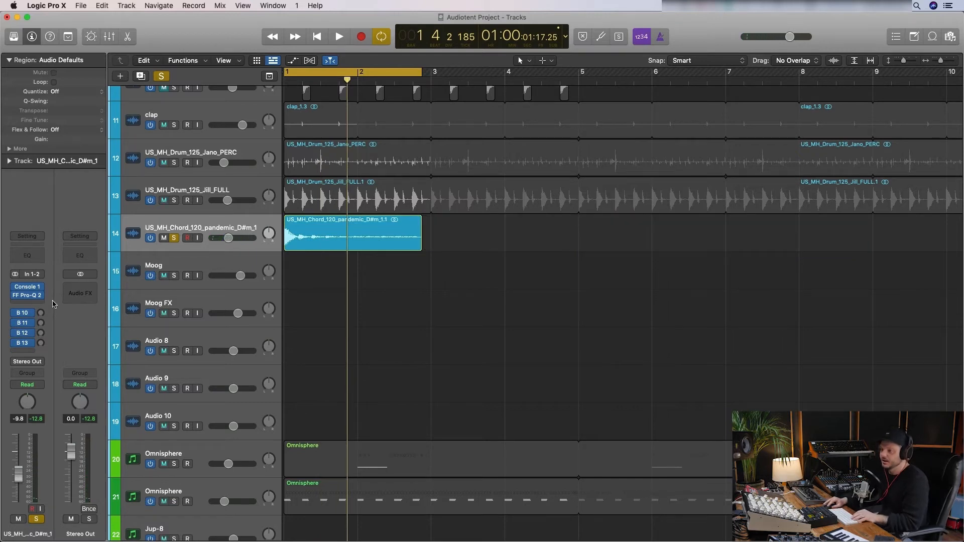
- Insert the Celemony Melodyne editor plug-in on the chord track, ahead of FF Pro-Q 2 and Console 1
drag(27, 305, 30, 291)
click(30, 278)
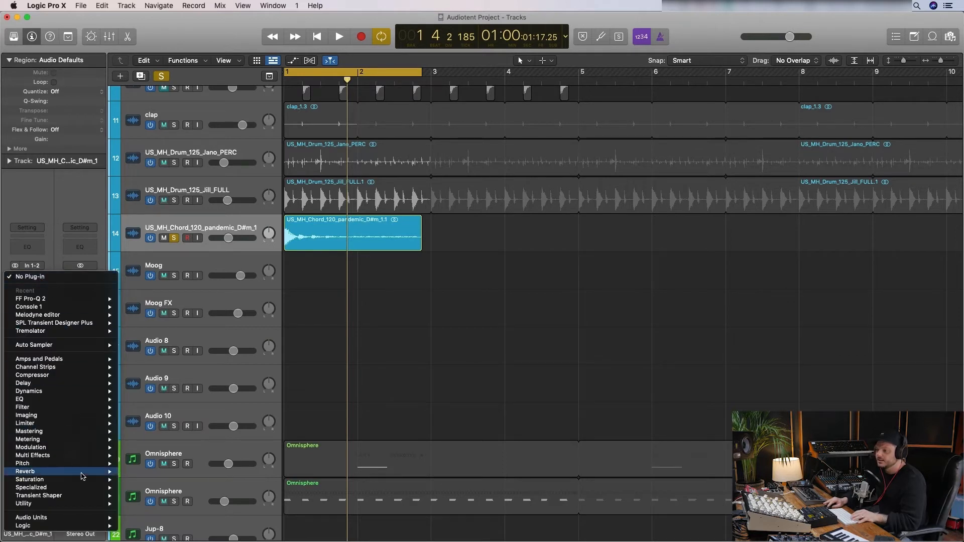
mouse_move(31, 518)
mouse_move(172, 462)
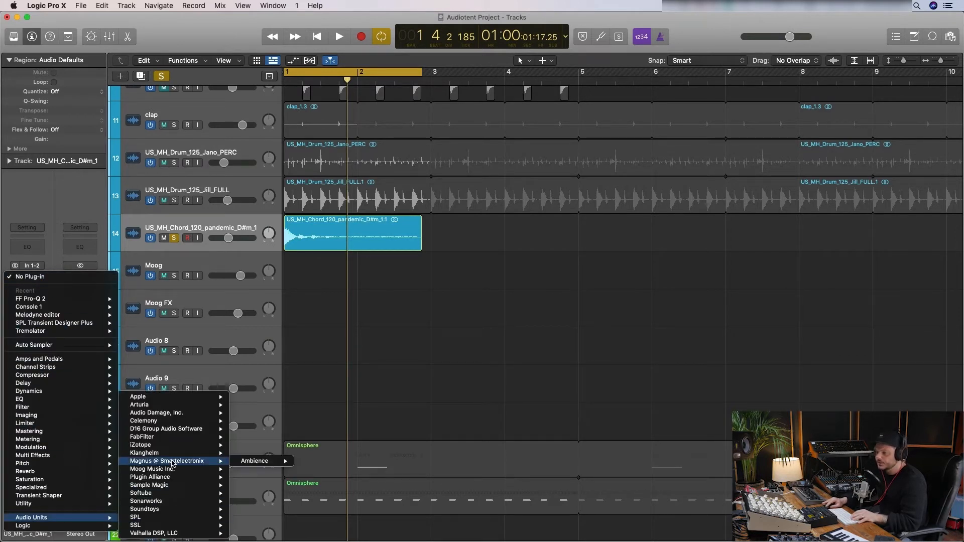
mouse_move(170, 420)
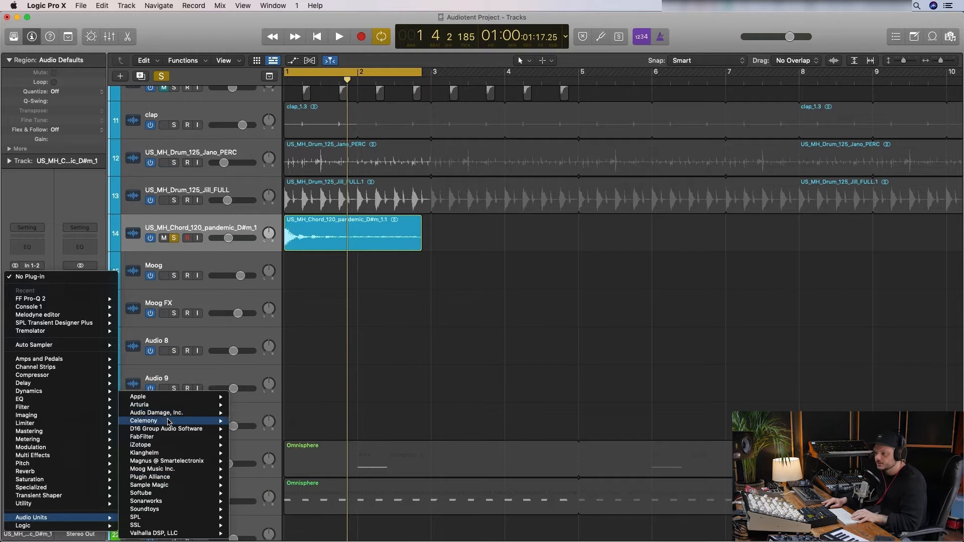
mouse_move(271, 421)
click(334, 421)
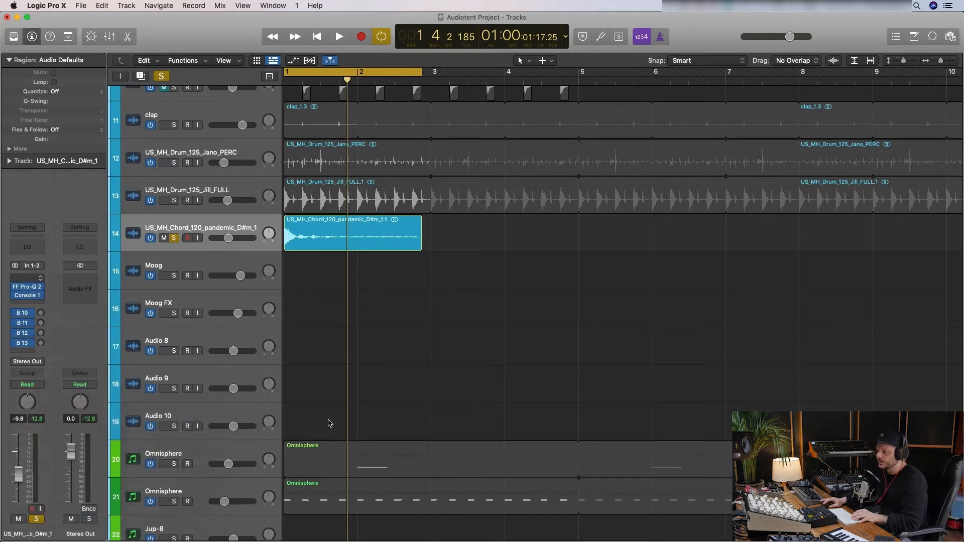
- Switch the Melodyne plug-in's view to 32 Lives Wrapper UI and place its window clear of the region start
click(372, 172)
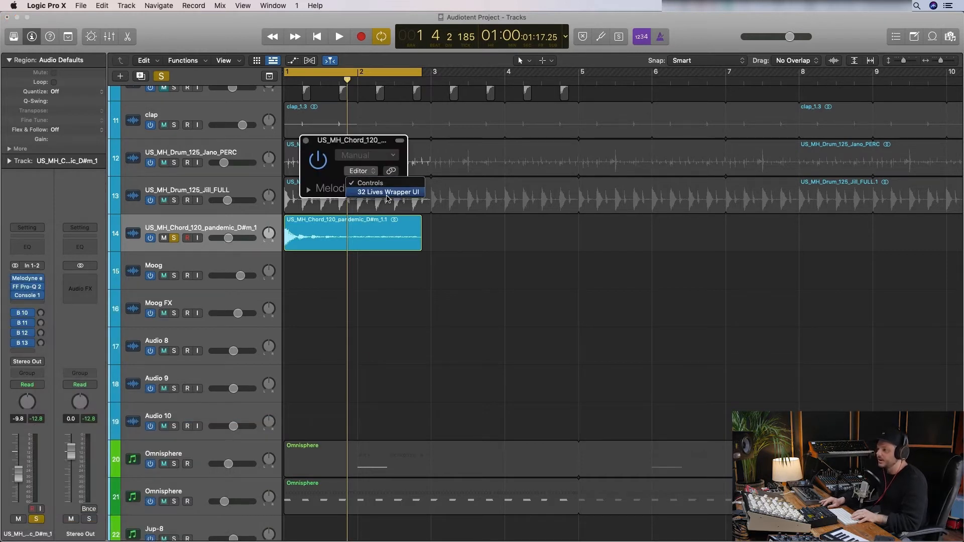
click(387, 192)
drag(692, 151, 736, 117)
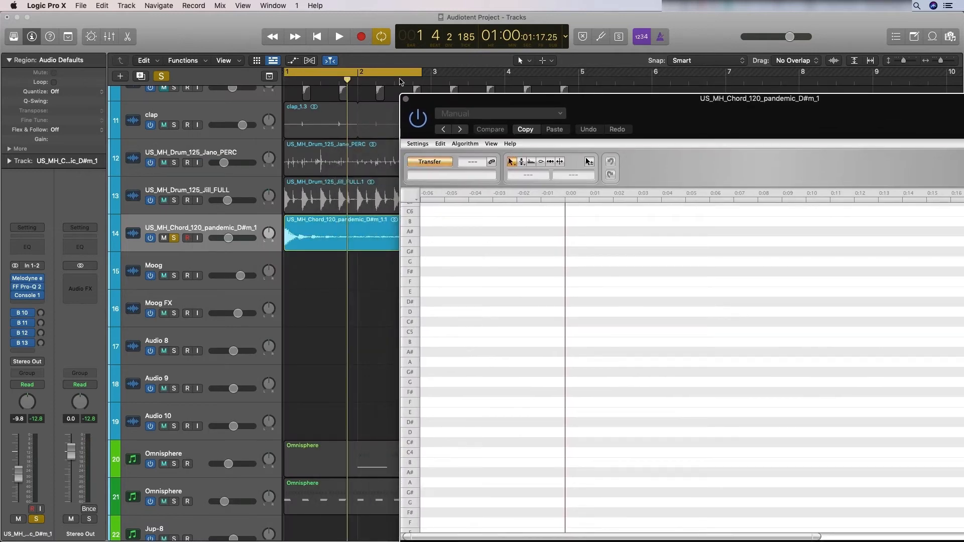
- Extend the cycle range to bar 5 and transfer the chord region's audio into Melodyne during playback
drag(422, 72, 578, 103)
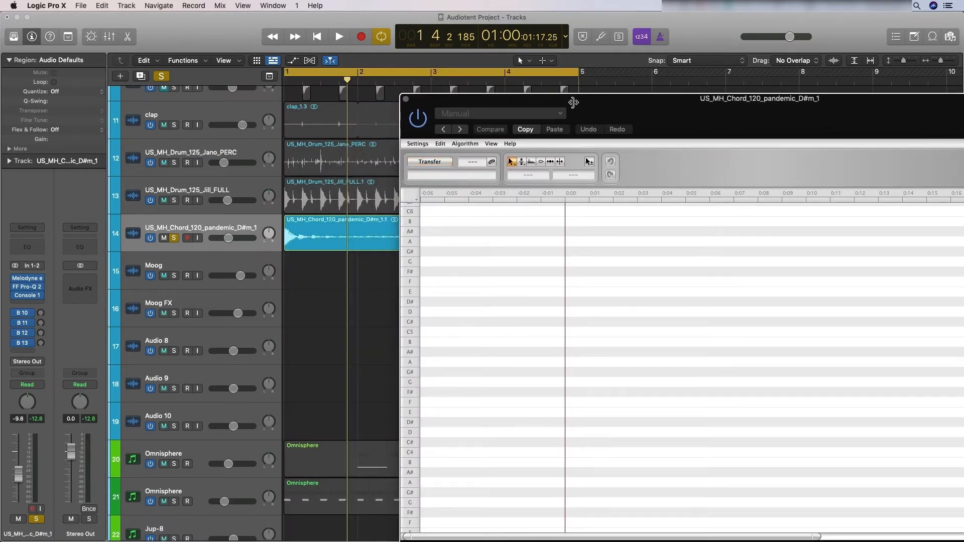
click(425, 160)
key(space)
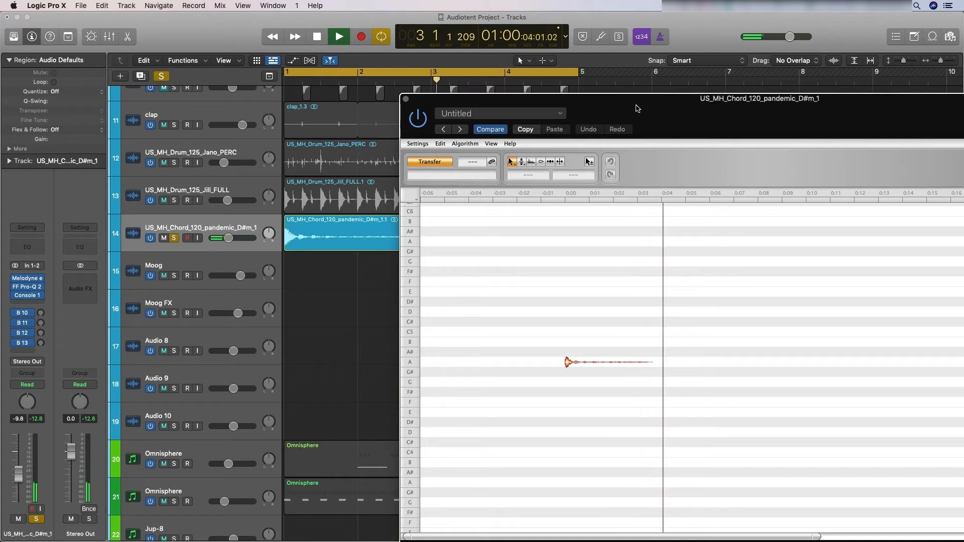
key(space)
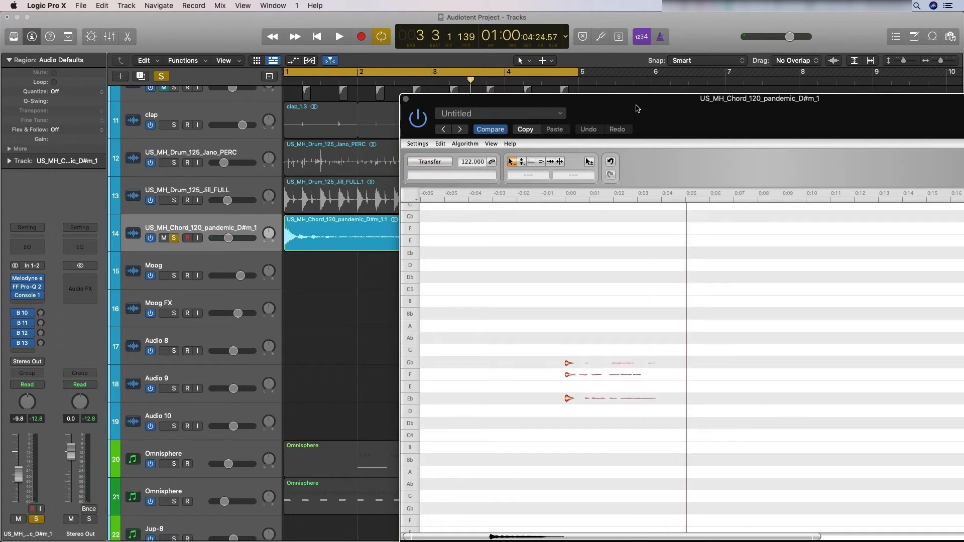
drag(637, 109, 591, 92)
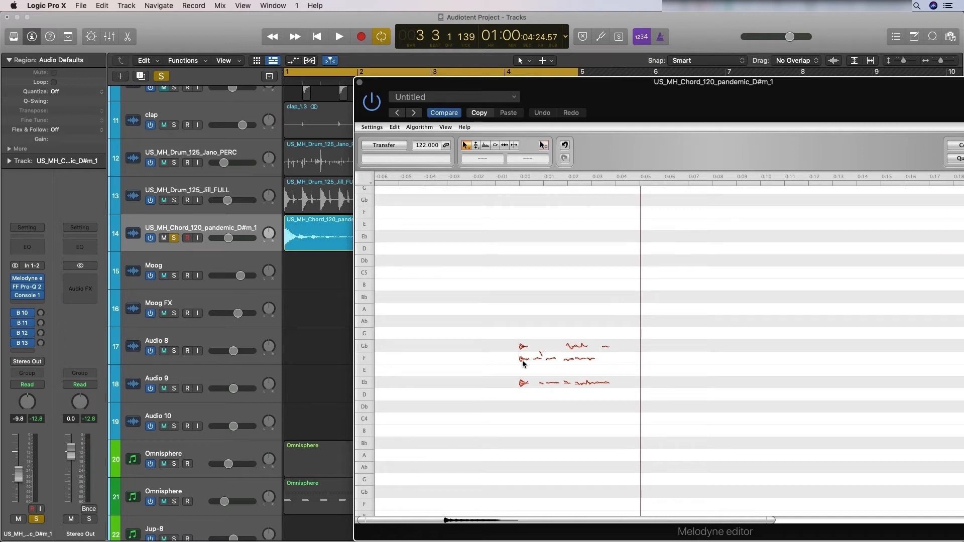
- Audition the chord's separate notes in Melodyne and delete all the Gb and F notes, keeping only the Eb notes
click(524, 383)
click(523, 360)
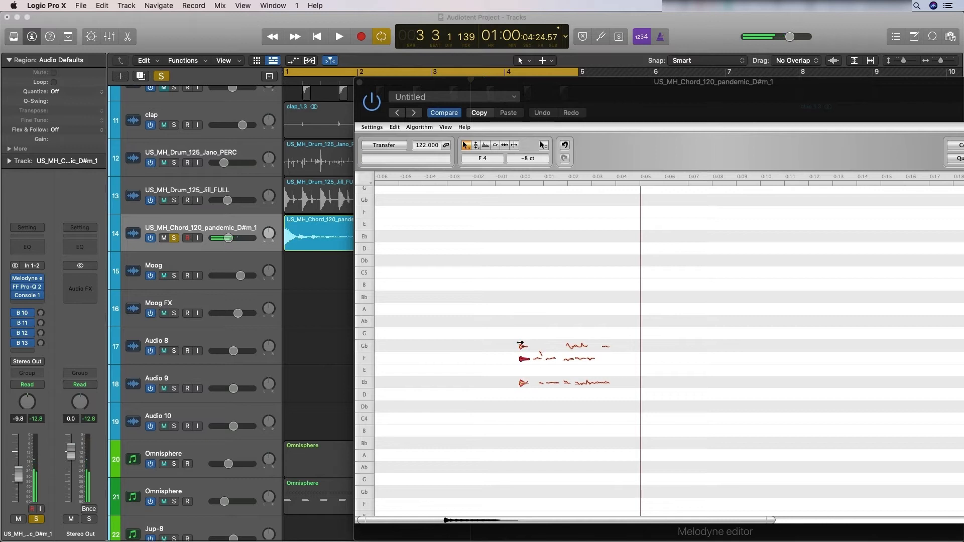
click(522, 384)
click(524, 360)
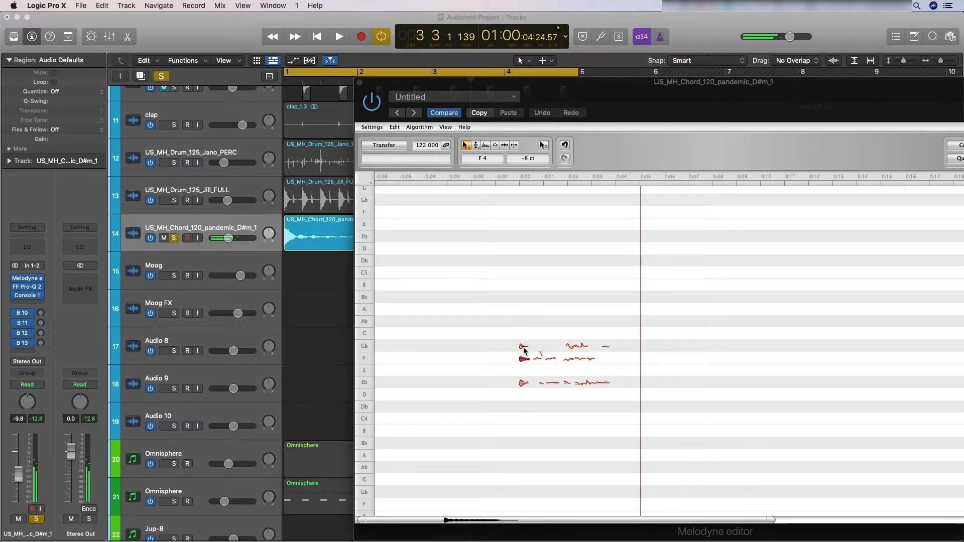
click(524, 350)
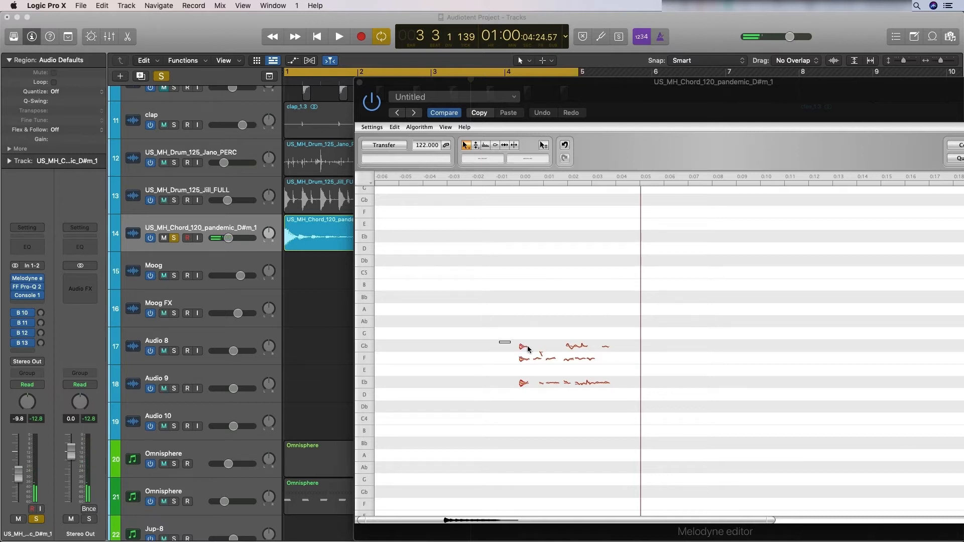
drag(527, 347, 631, 374)
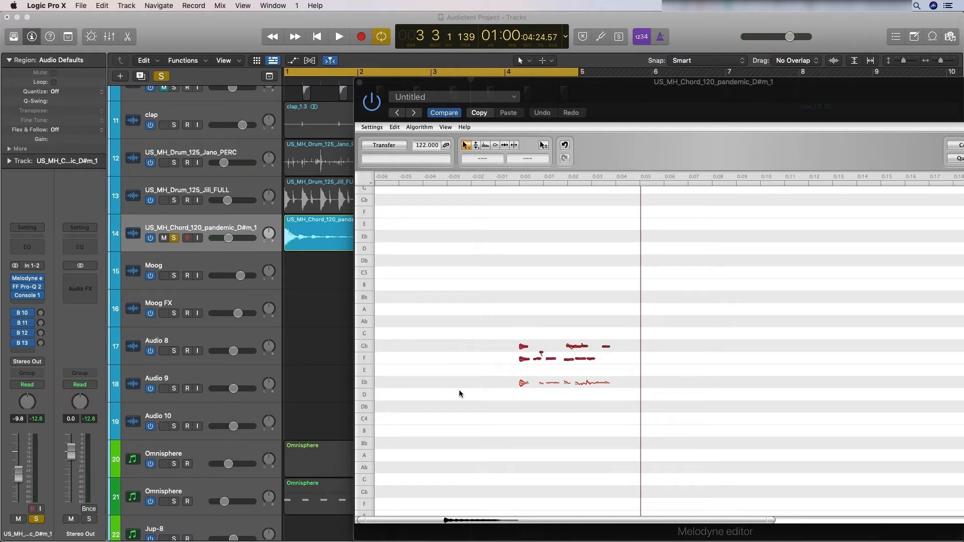
right_click(525, 363)
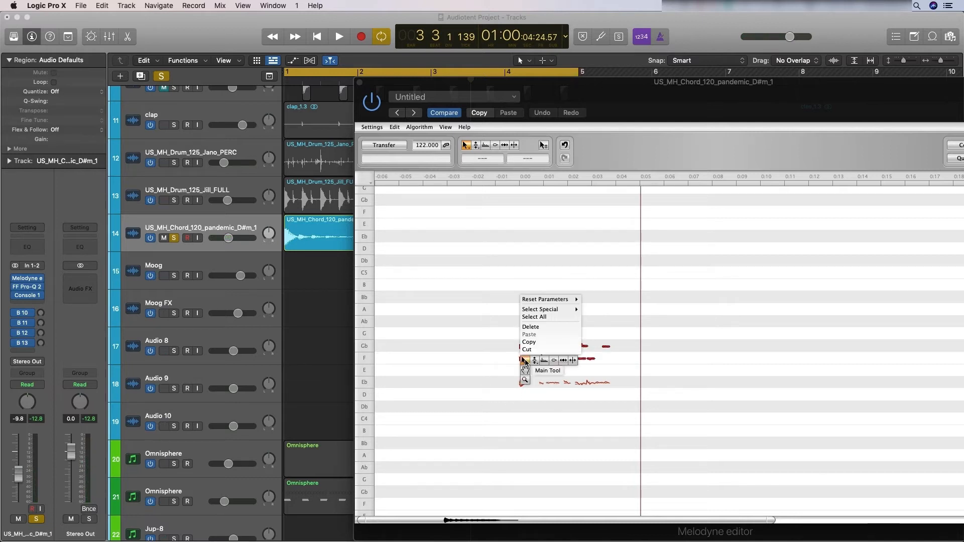
click(532, 332)
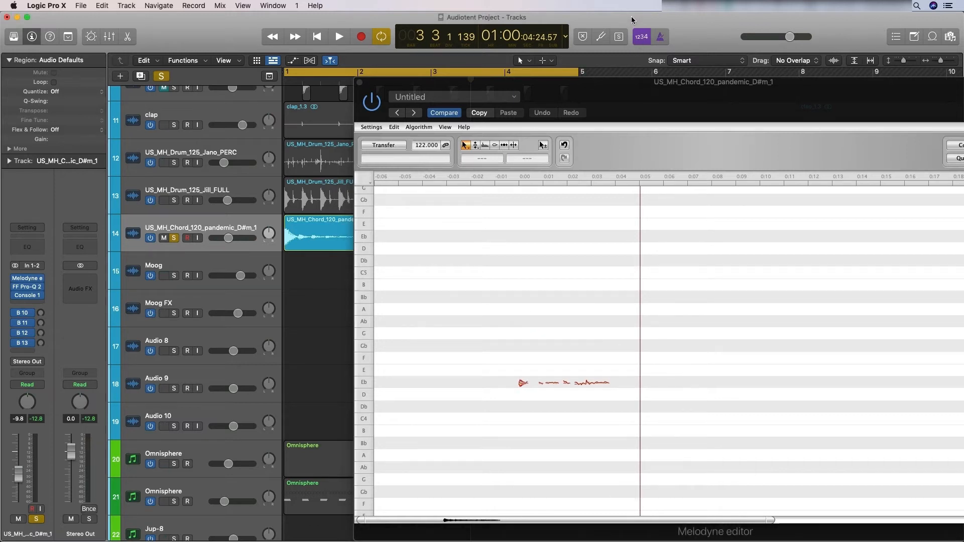
- Play back the remaining Eb notes and close the Melodyne window
key(space)
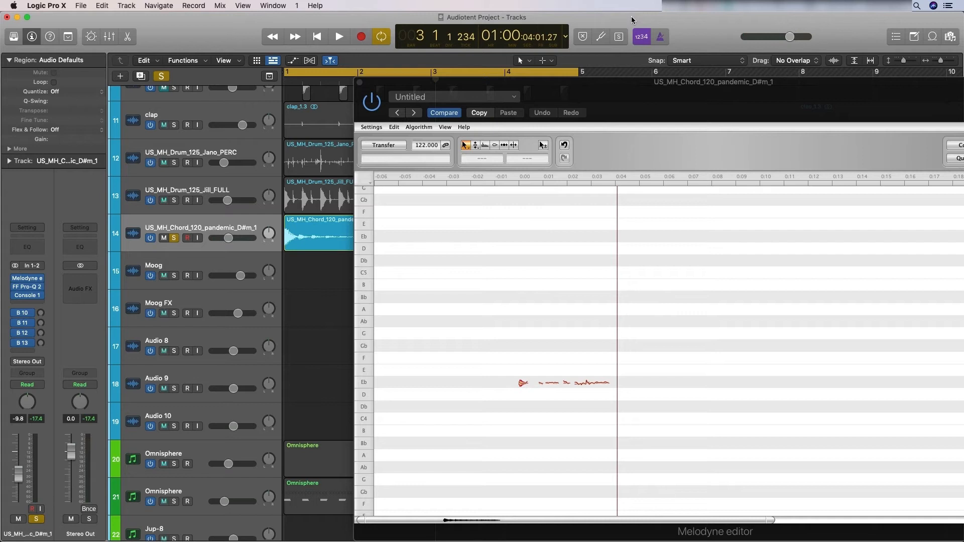
drag(408, 83, 233, 100)
click(186, 102)
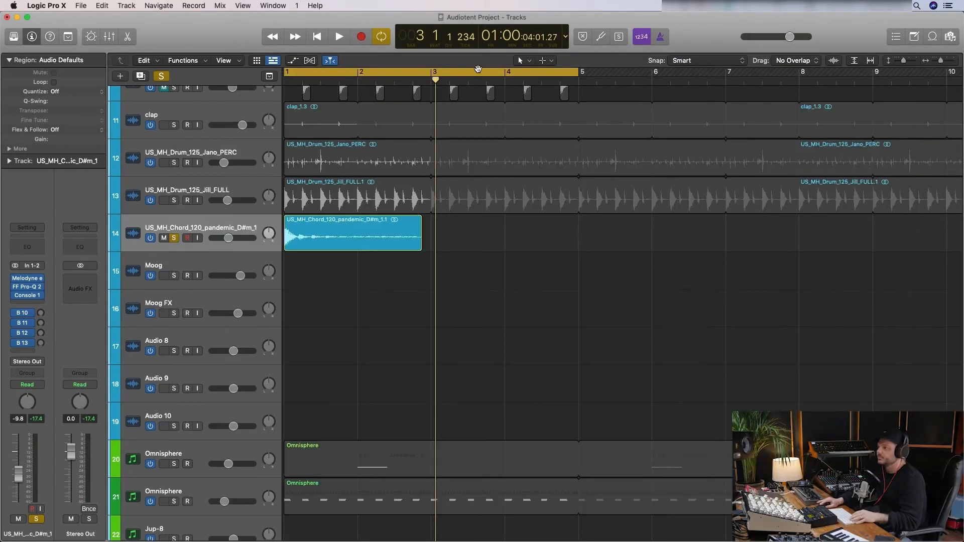
- Shorten the cycle range to end at 3 2 1 1
drag(579, 73, 448, 108)
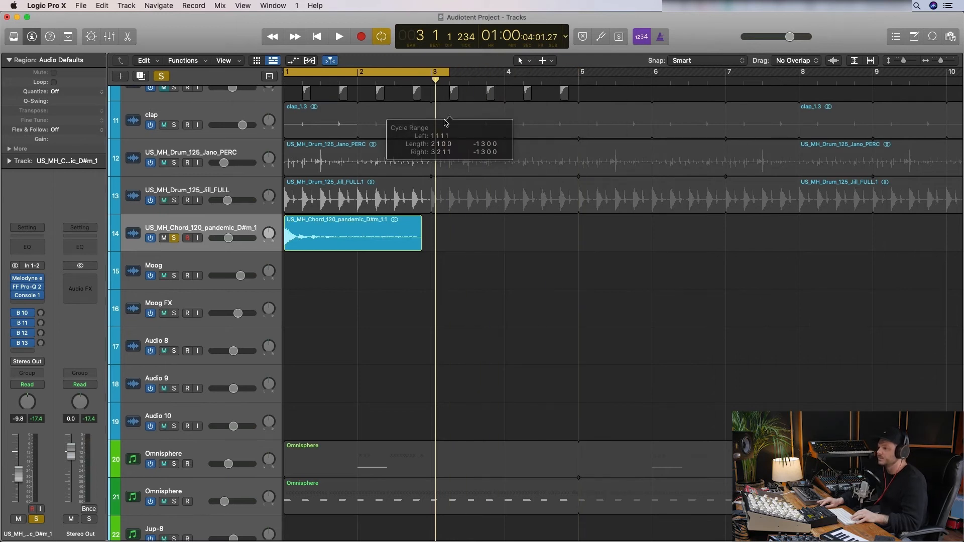
right_click(355, 235)
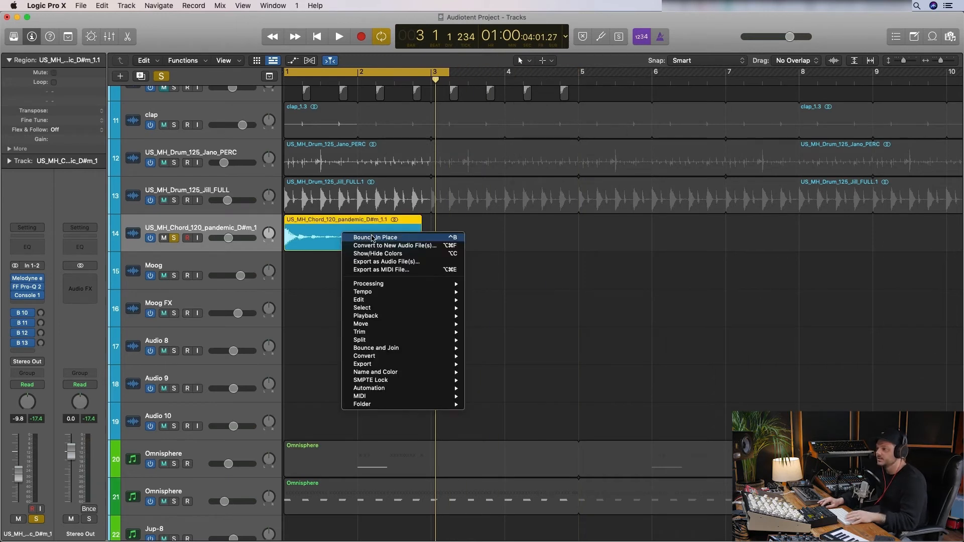
click(372, 237)
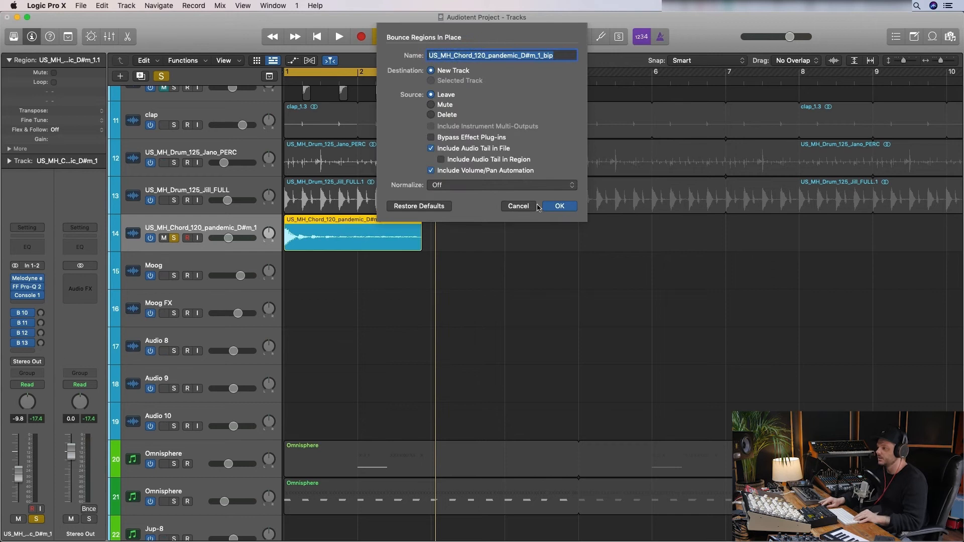
click(531, 206)
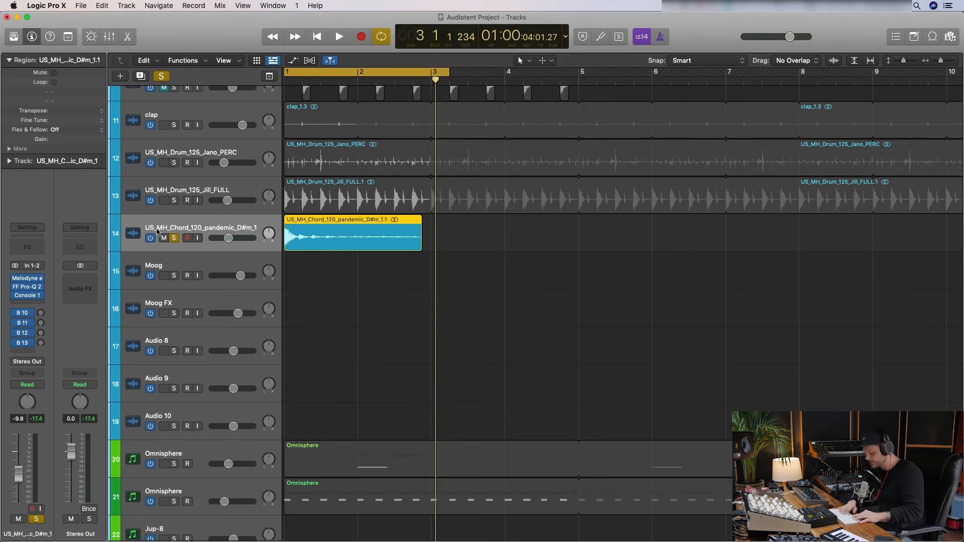
- Bounce the soloed chord within the cycle range to the Bounces folder as Short Synth
key(super+b)
key(Return)
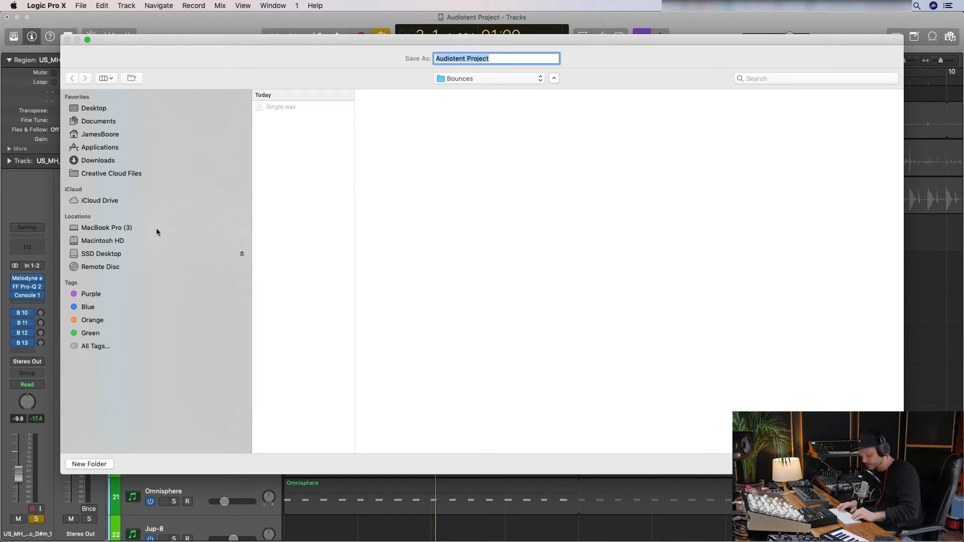
text(Short Synth)
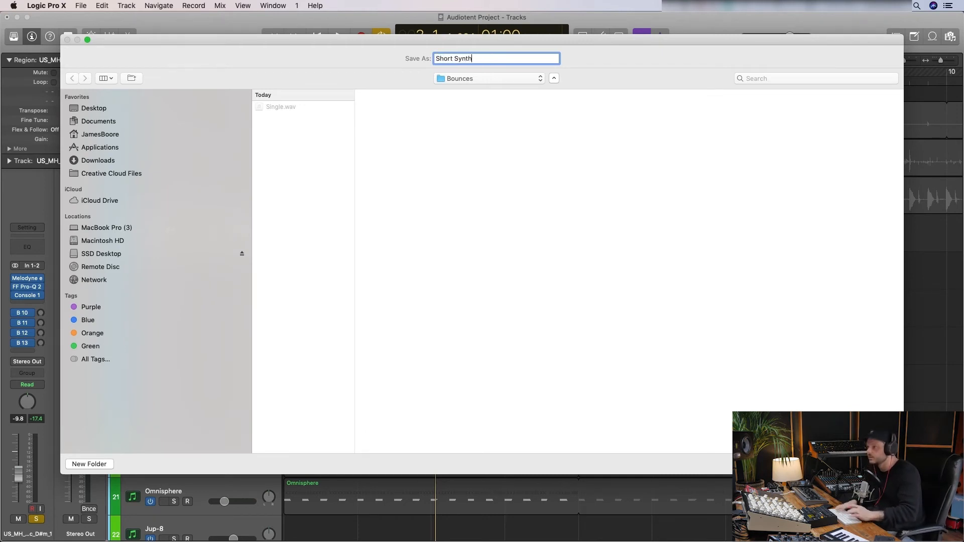
key(Return)
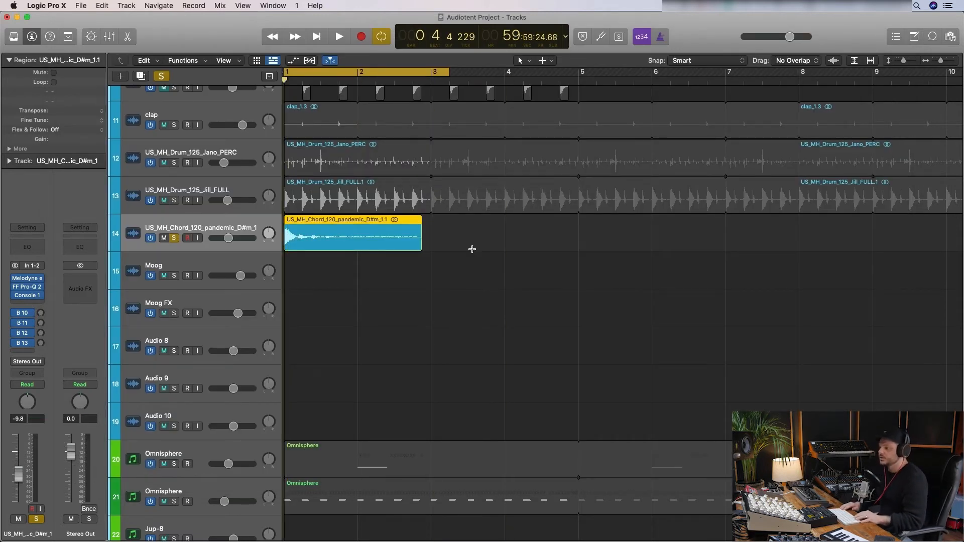
- Play the soloed chord region and replay it from the start of the cycle to compare its sound
key(super+Up)
key(super+Up)
key(super+Up)
key(space)
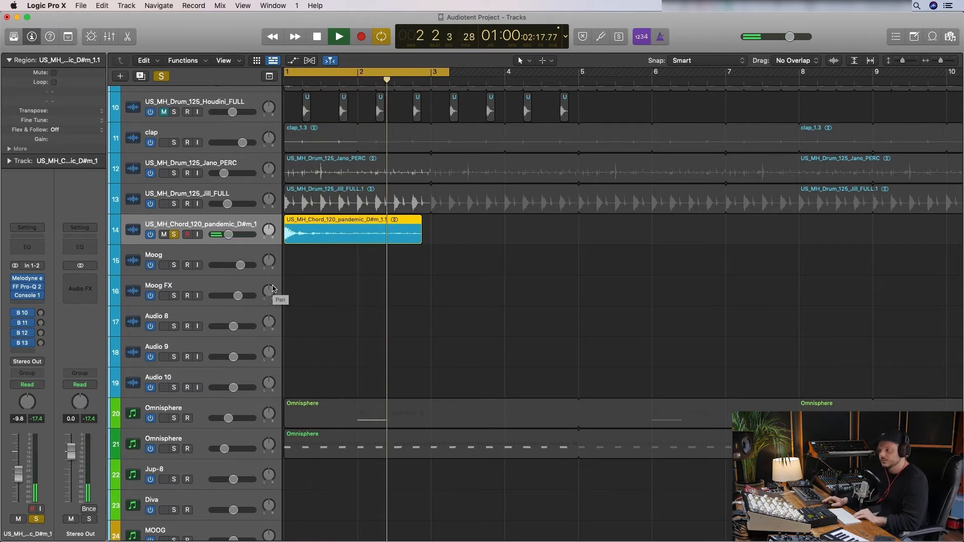
key(space)
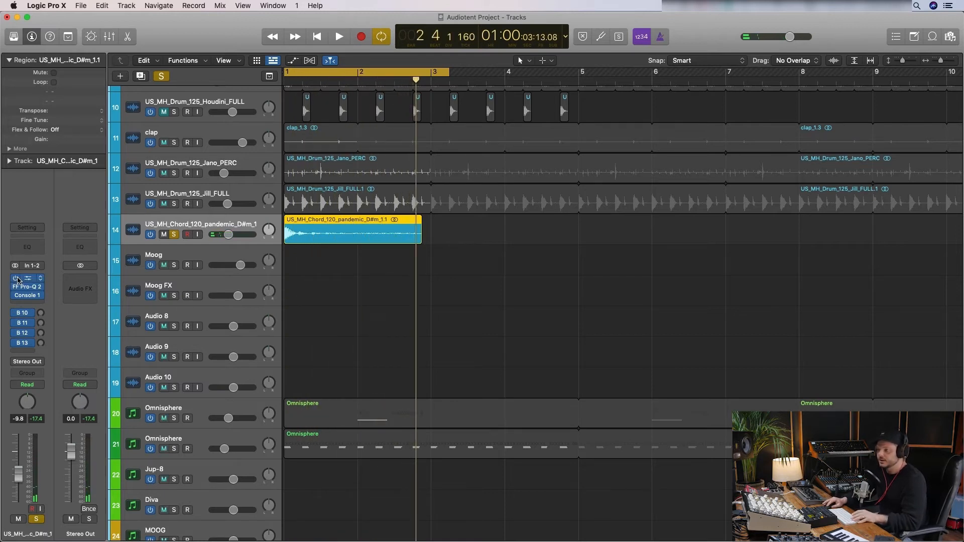
key(Return)
key(space)
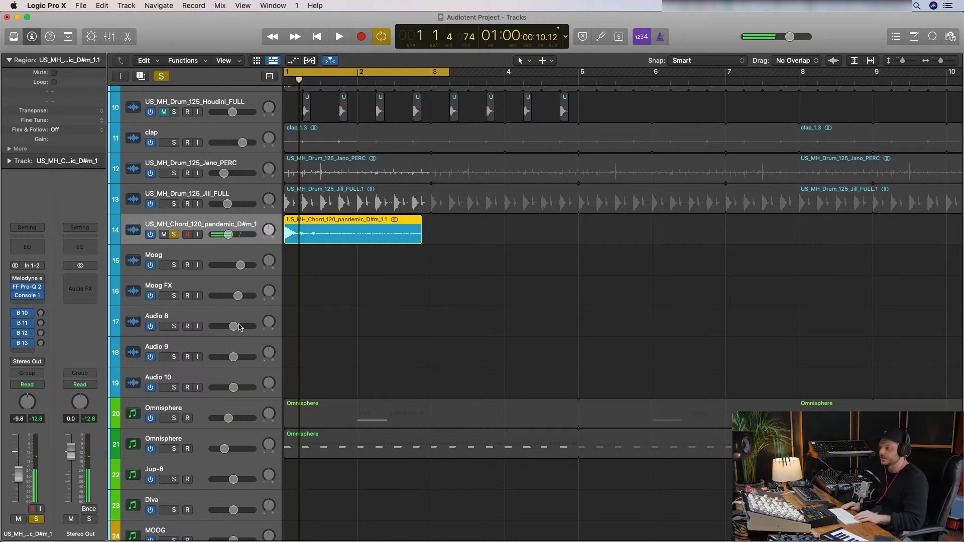
- Create one software instrument track with Battery 4 and show the instrument's full editor
click(120, 76)
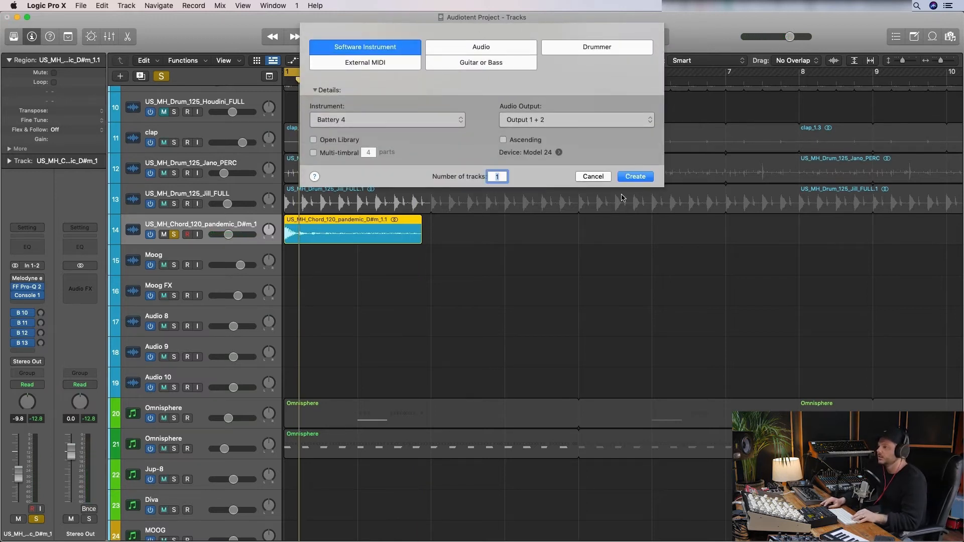
click(645, 176)
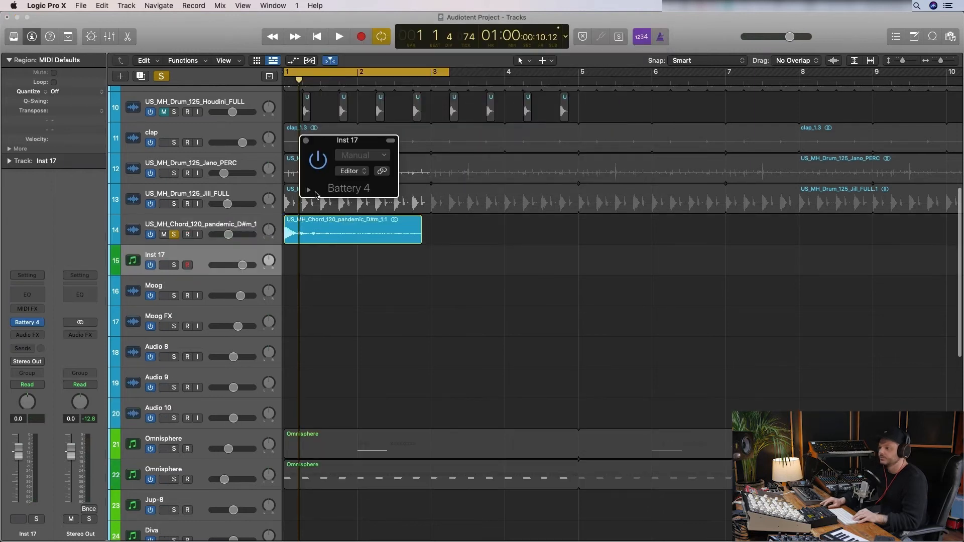
click(362, 171)
click(364, 194)
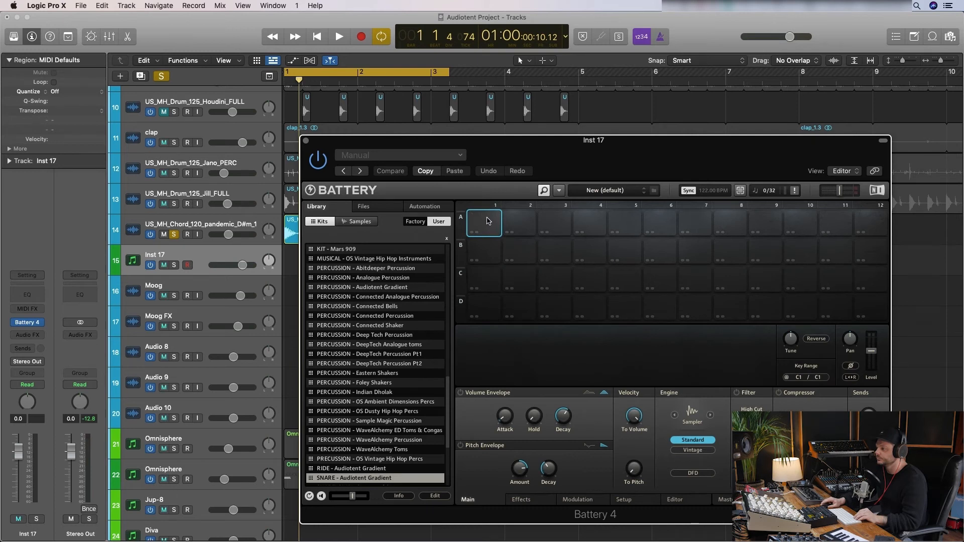
- Load the Short Synth.wav sample from the Bounces folder into Battery's empty cell A1
right_click(488, 221)
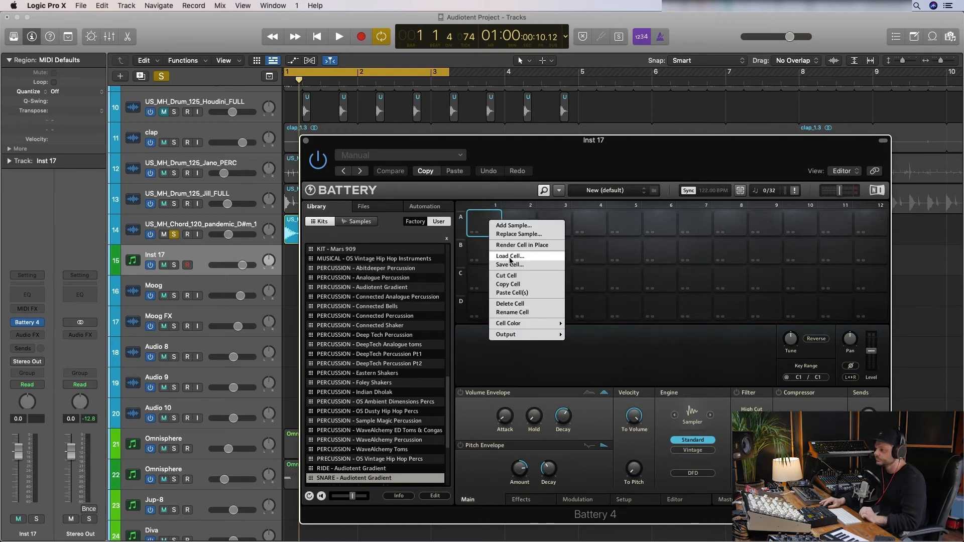
click(515, 225)
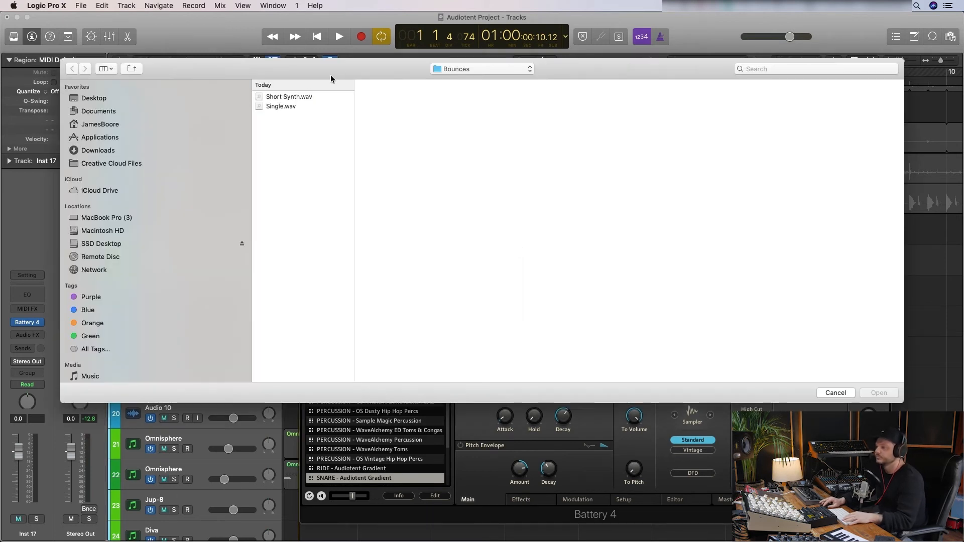
click(303, 98)
double_click(303, 98)
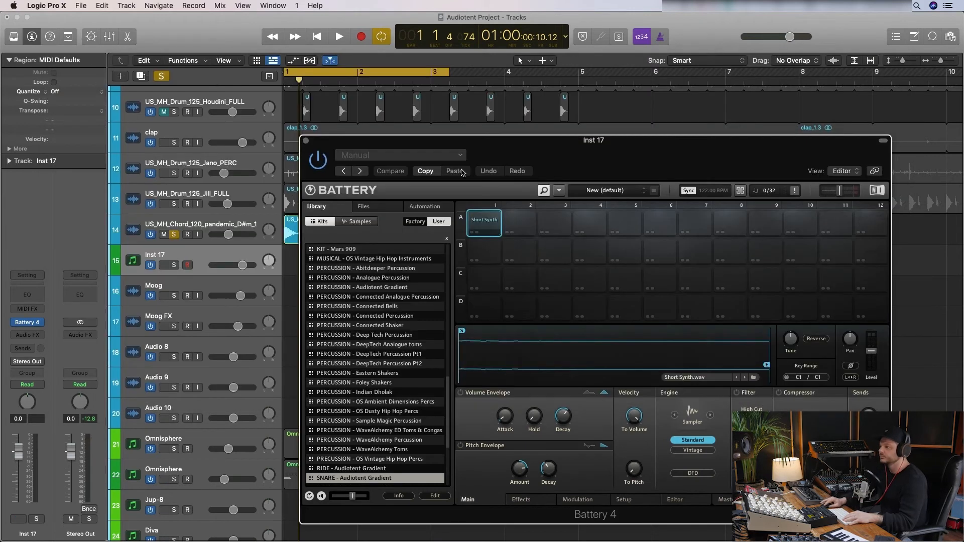
- Solo the Inst 17 track to audition the Short Synth cell, and turn on the cell's volume envelope
click(484, 223)
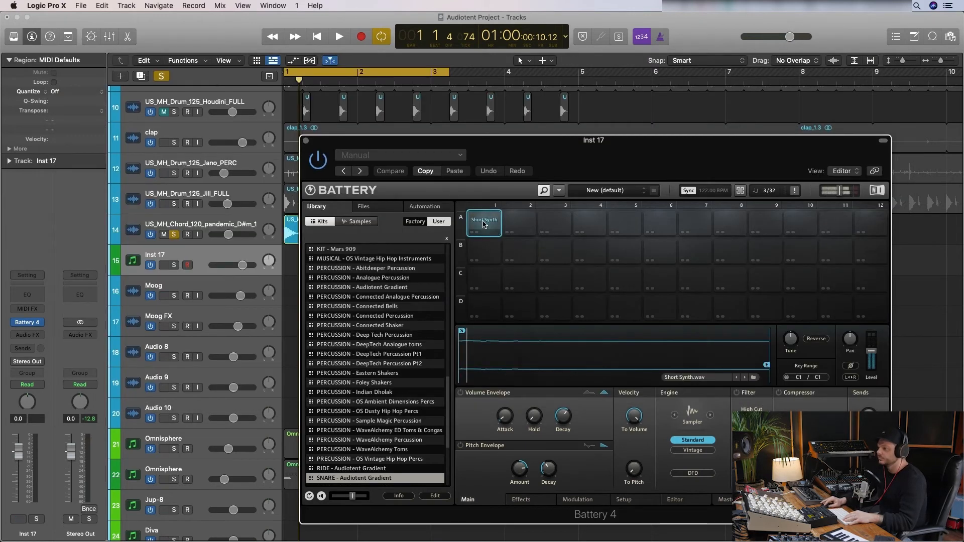
click(174, 265)
click(484, 224)
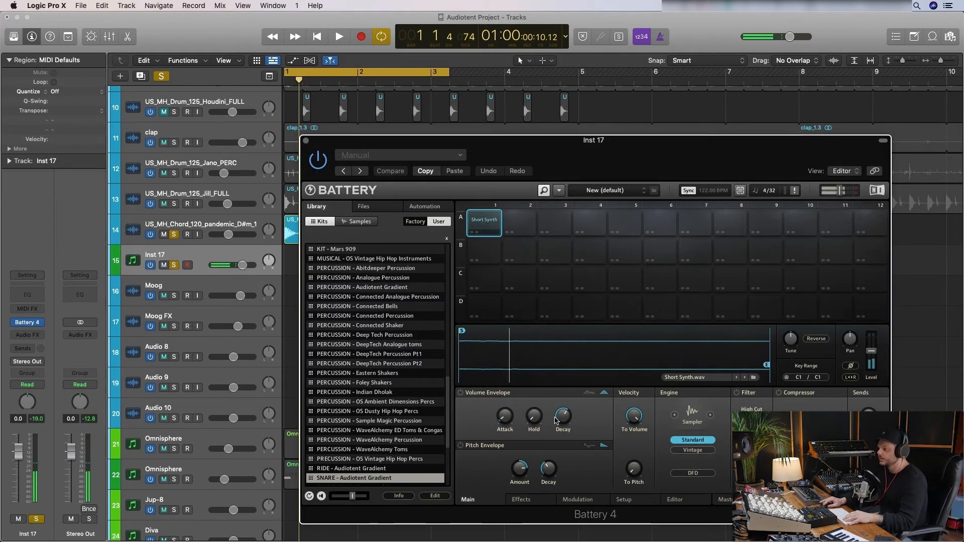
drag(563, 418, 565, 404)
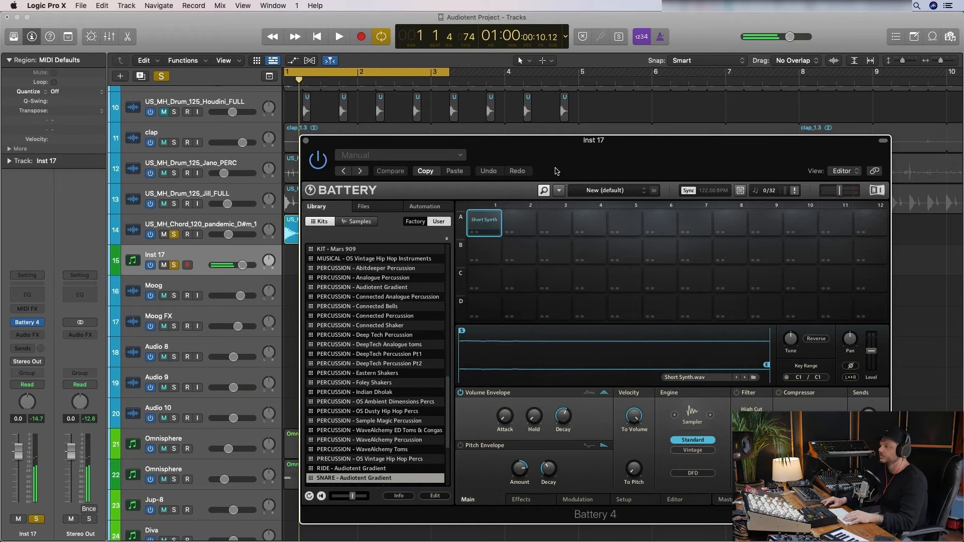
- Widen the Short Synth cell's key range to C-2 through C#5 and enable Key Track for its MIDI input
drag(563, 161, 489, 89)
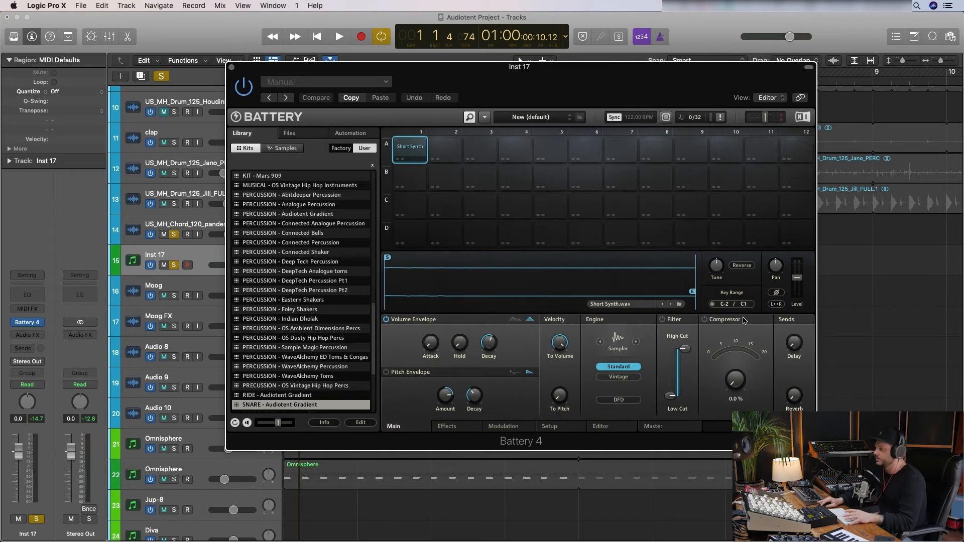
drag(736, 221, 727, 174)
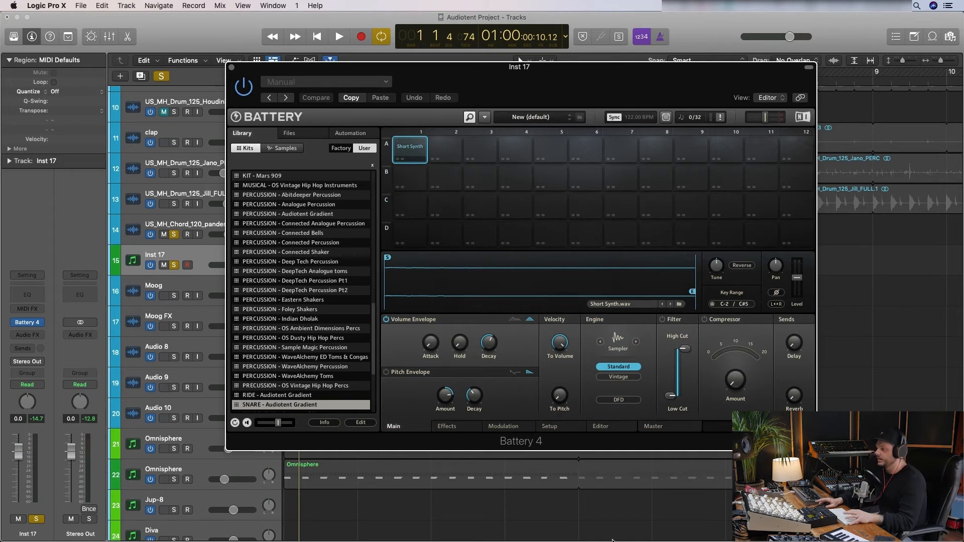
click(550, 426)
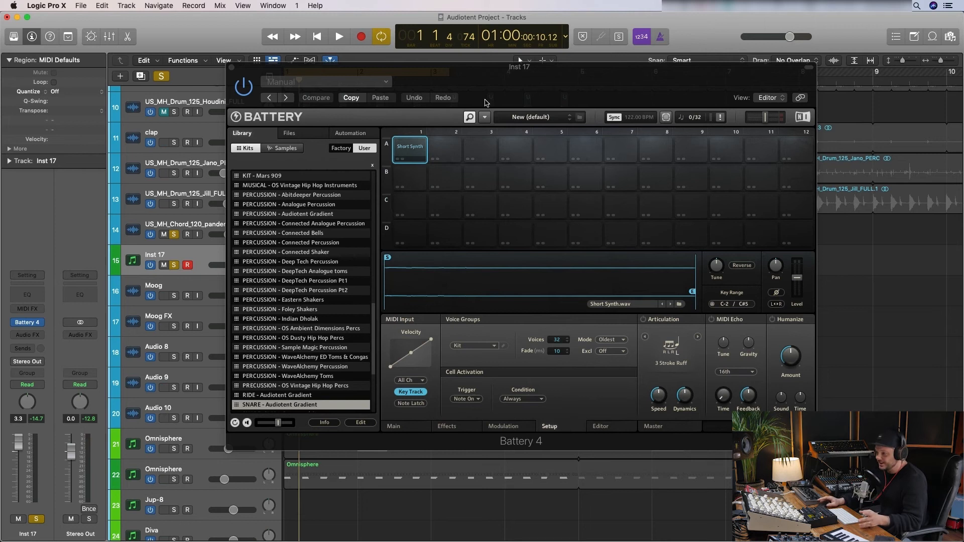
- Uncover the chord region and play it in short passes to compare its pitch with the Short Synth cell
drag(485, 91, 687, 109)
key(space)
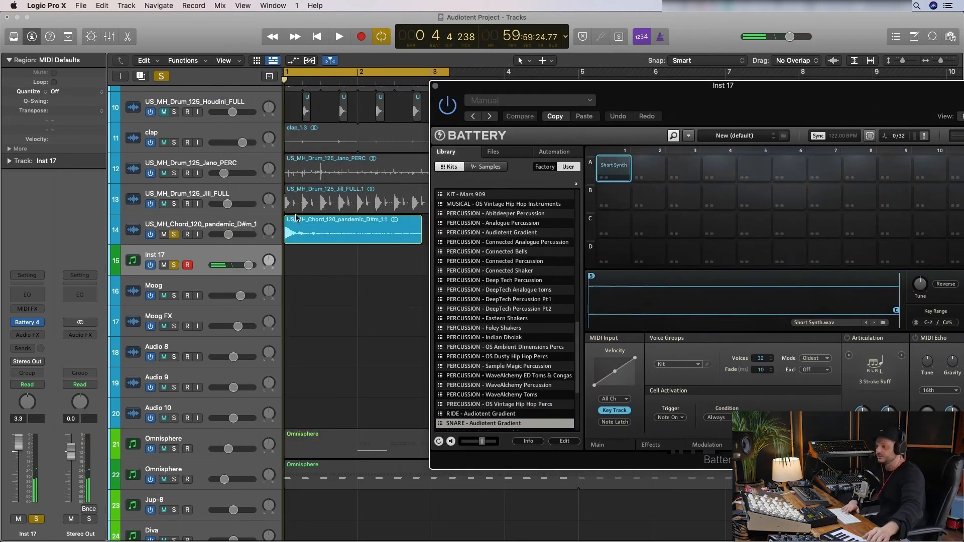
key(space)
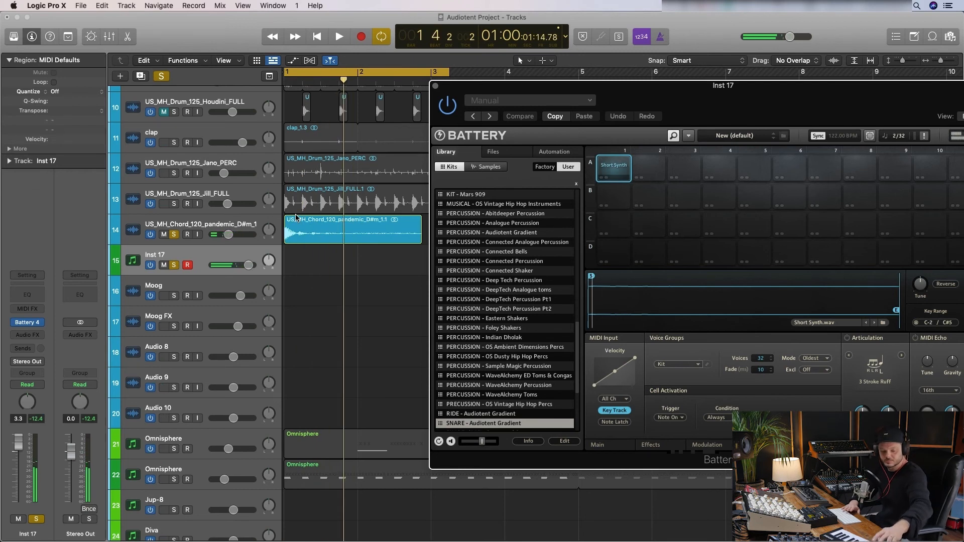
key(space)
key(space)
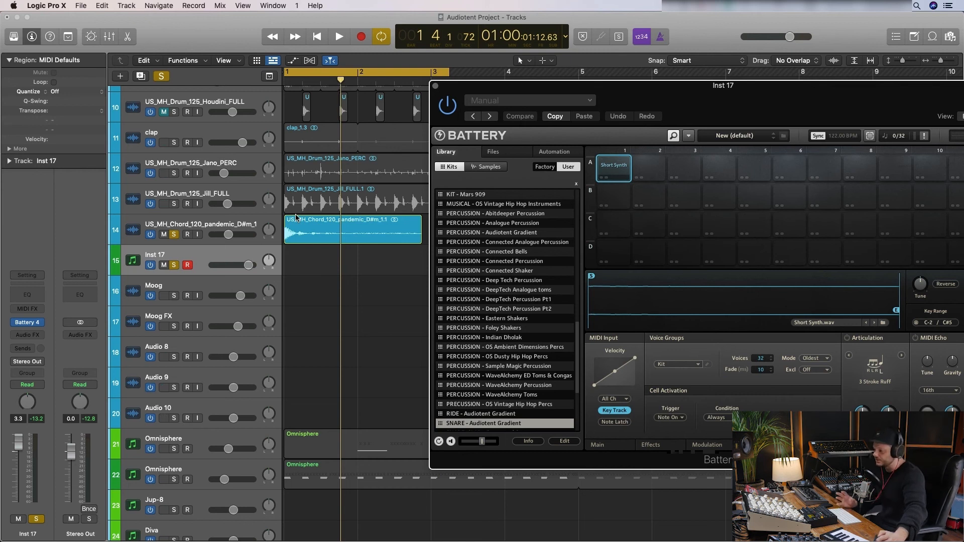
key(space)
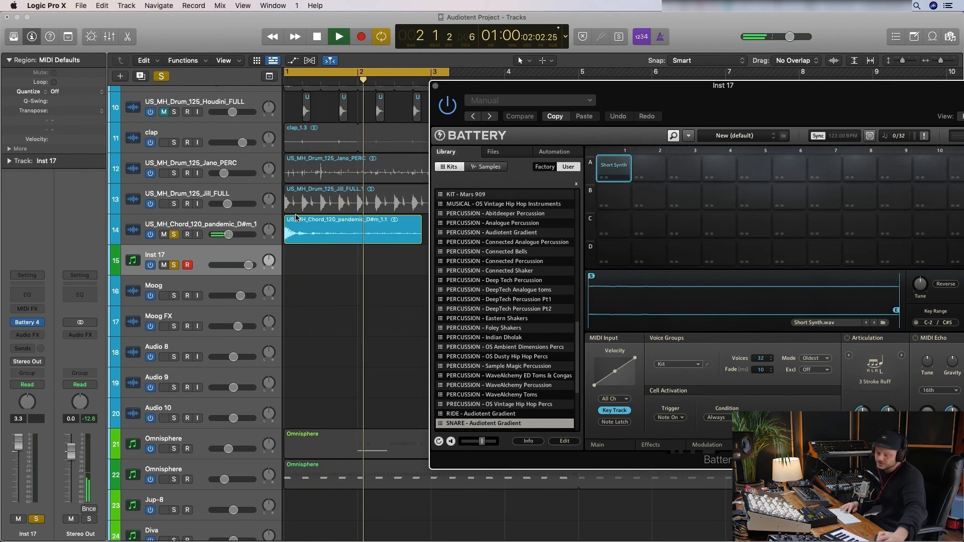
key(space)
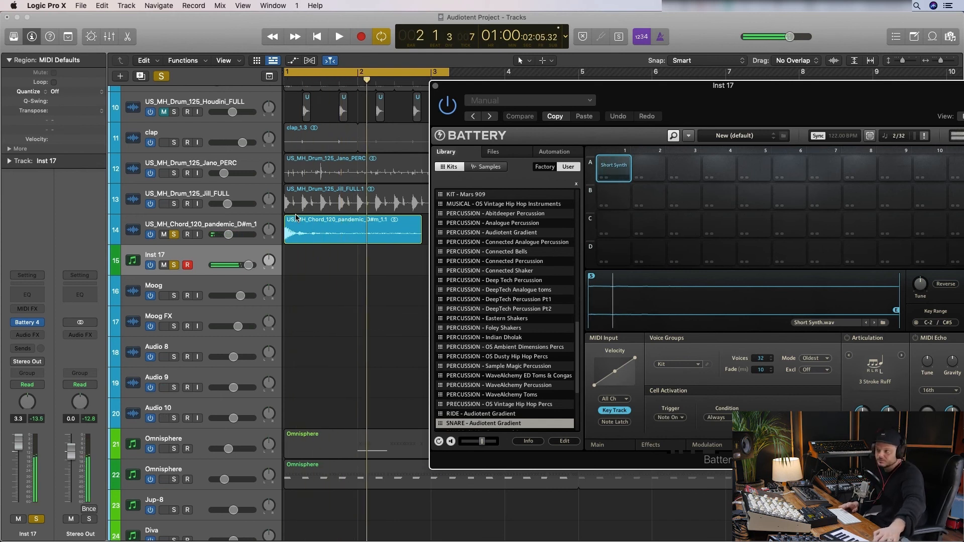